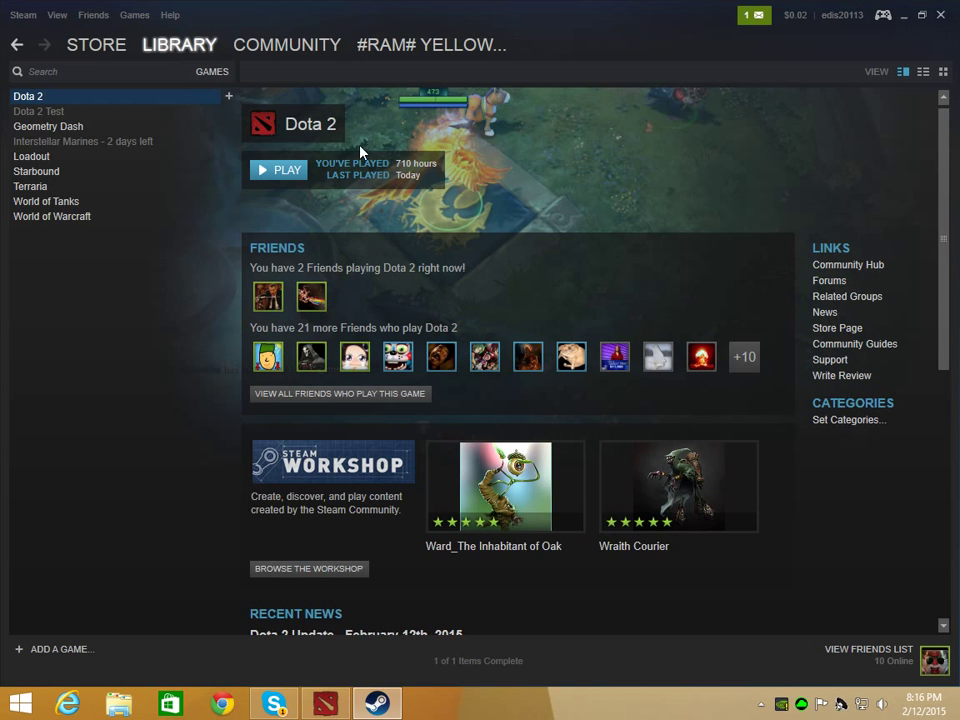
Restore the maximized Steam window and position it over the desktop.
{"action": "left_click_drag", "start_coordinate": [447, 15], "coordinate": [467, 66]}
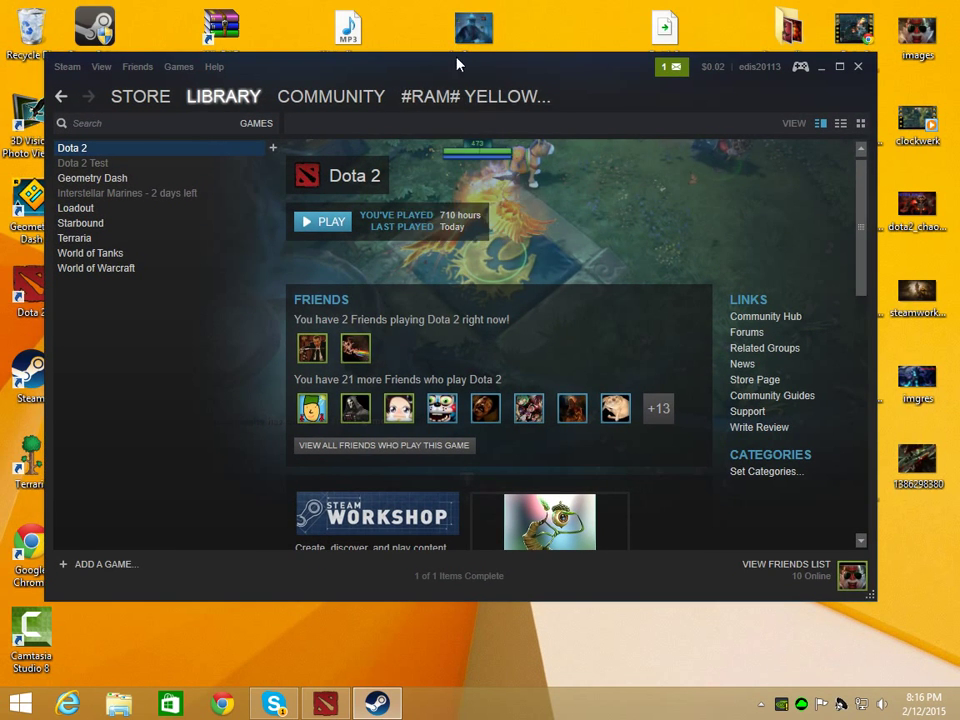
{"action": "left_click_drag", "start_coordinate": [456, 64], "coordinate": [429, 77]}
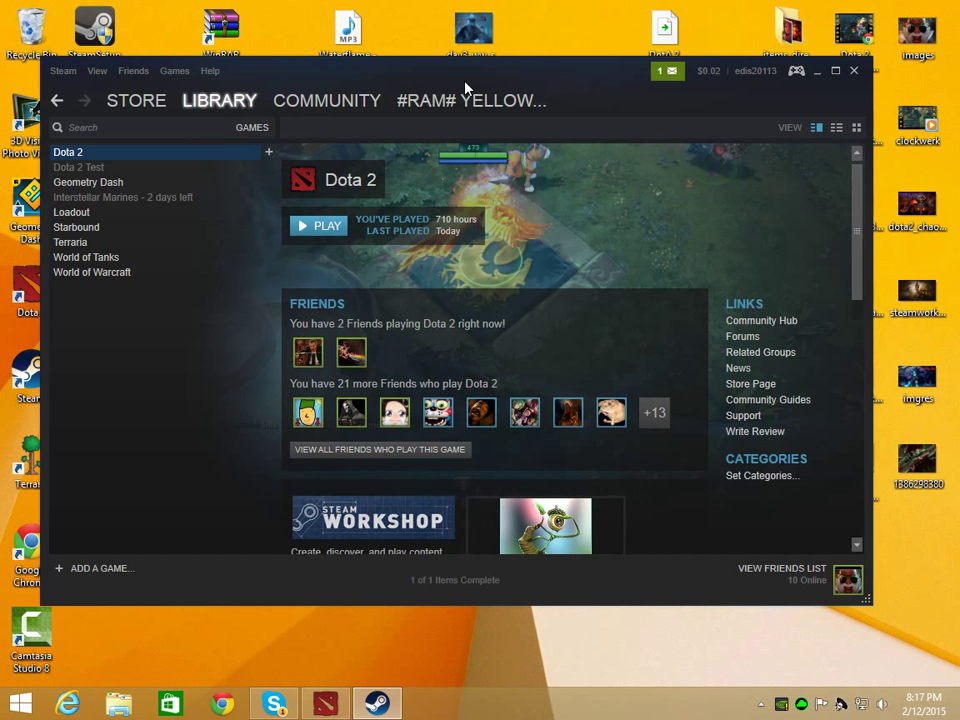
{"action": "left_click_drag", "start_coordinate": [348, 60], "coordinate": [378, 66]}
{"action": "right_click", "coordinate": [108, 160]}
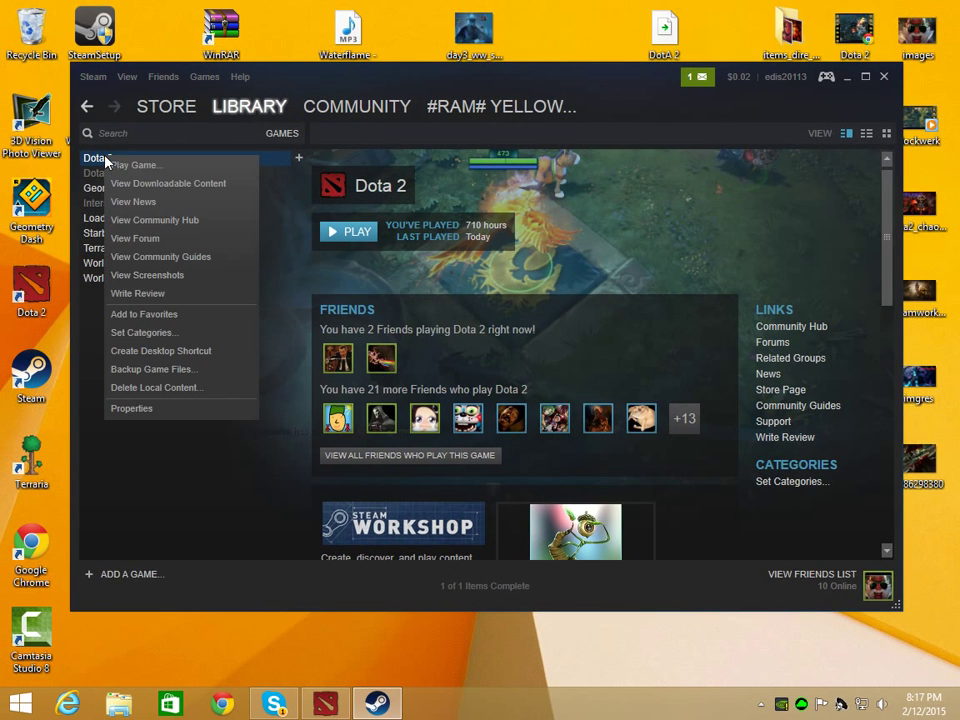
{"action": "left_click", "coordinate": [160, 410]}
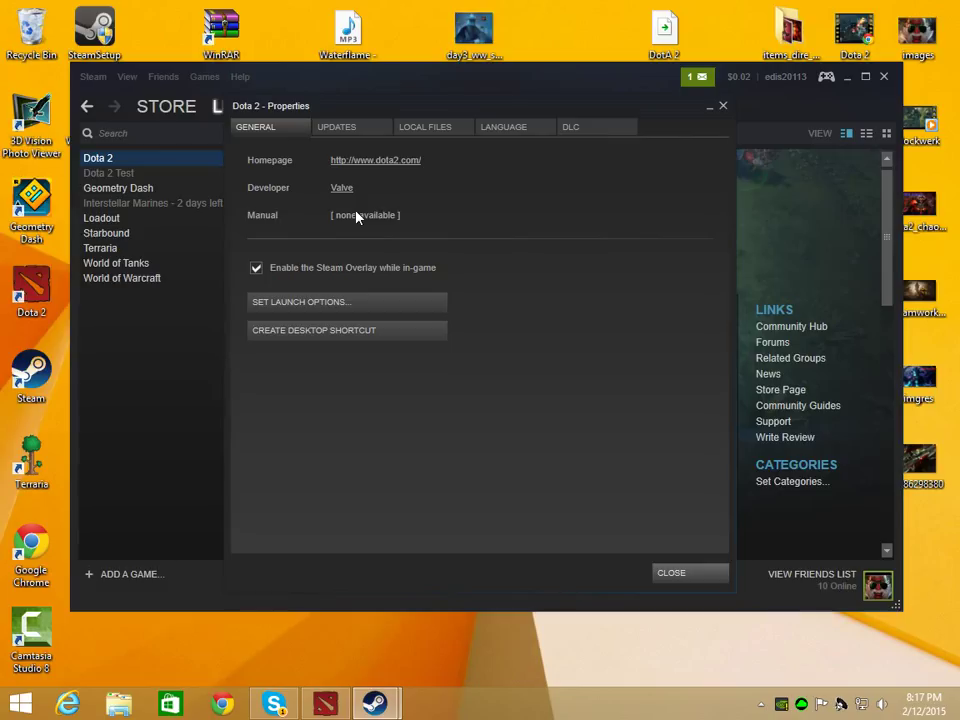
{"action": "left_click", "coordinate": [343, 304]}
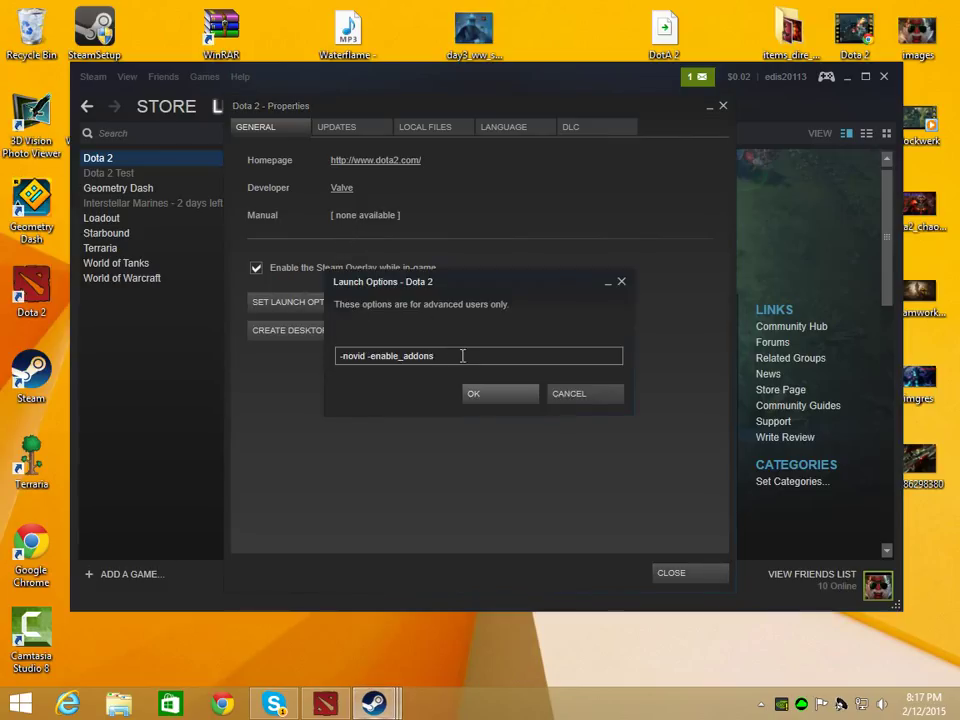
{"action": "double_click", "coordinate": [374, 356]}
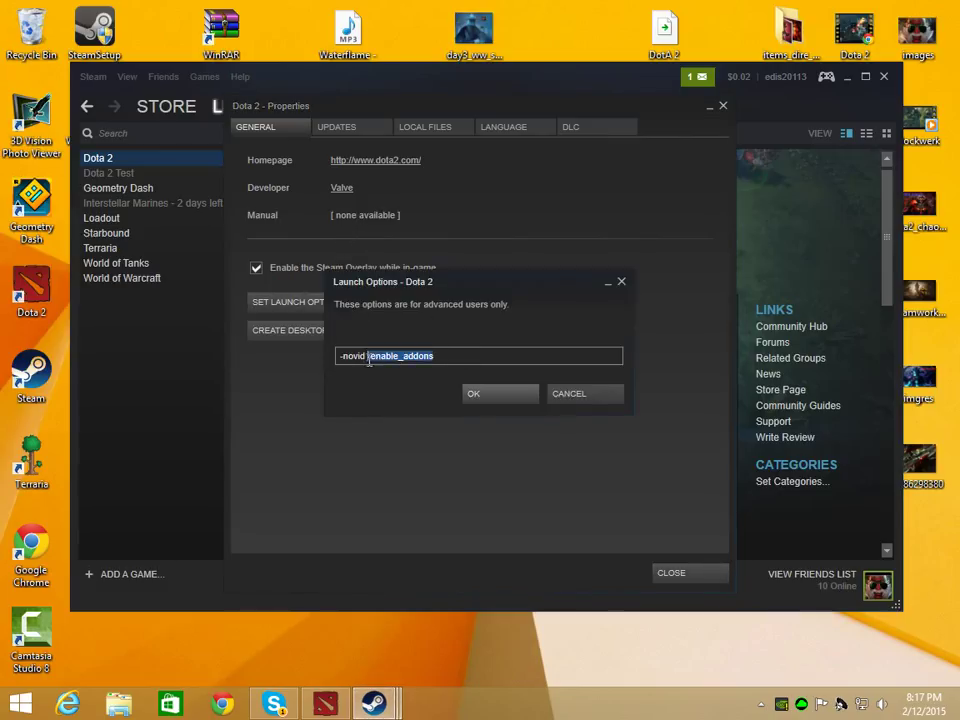
{"action": "left_click", "coordinate": [466, 356]}
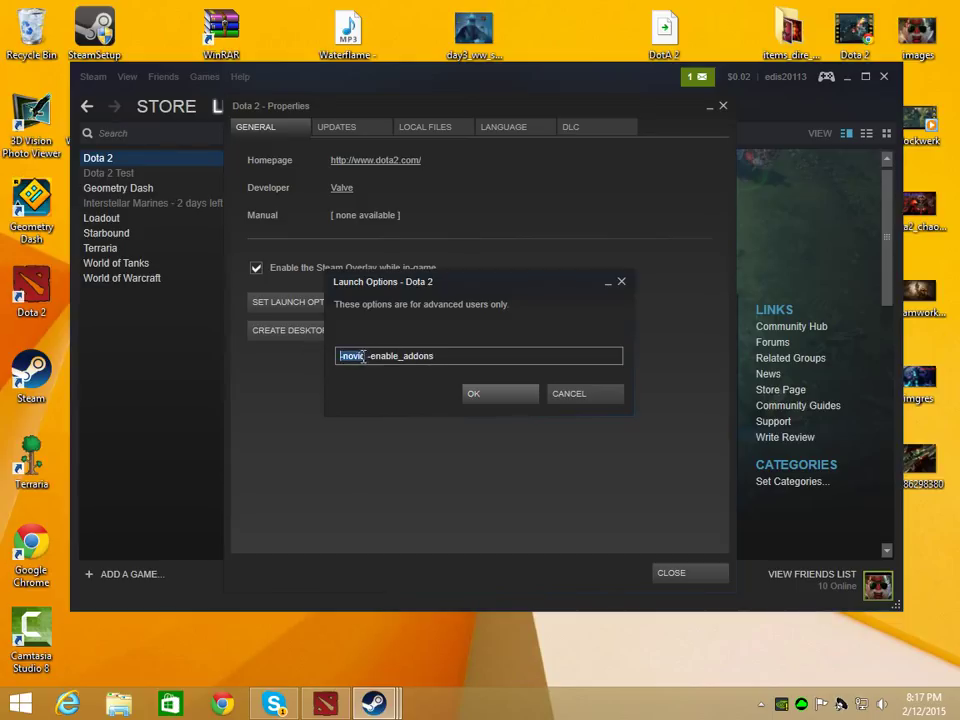
{"action": "key", "text": "shift+End"}
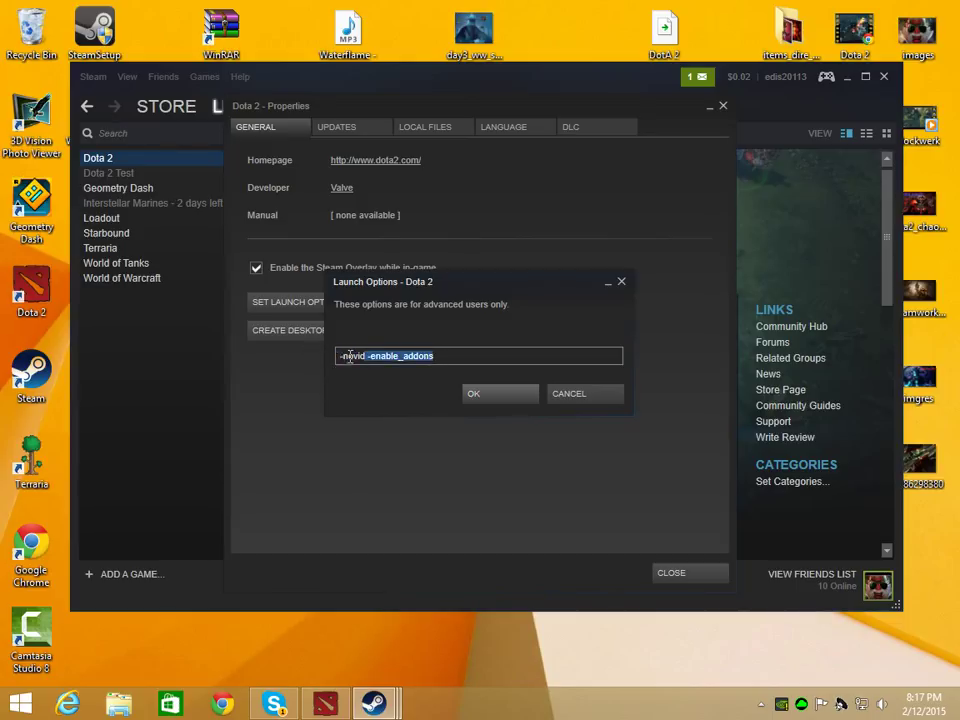
{"action": "left_click", "coordinate": [340, 356]}
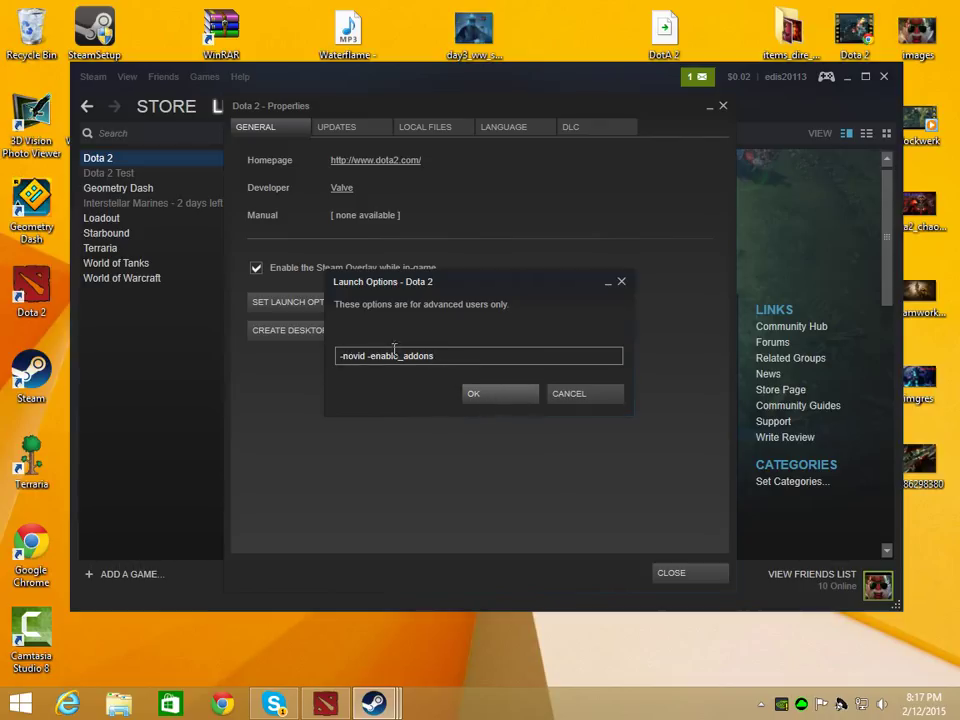
{"action": "left_click", "coordinate": [510, 396]}
{"action": "left_click", "coordinate": [676, 574]}
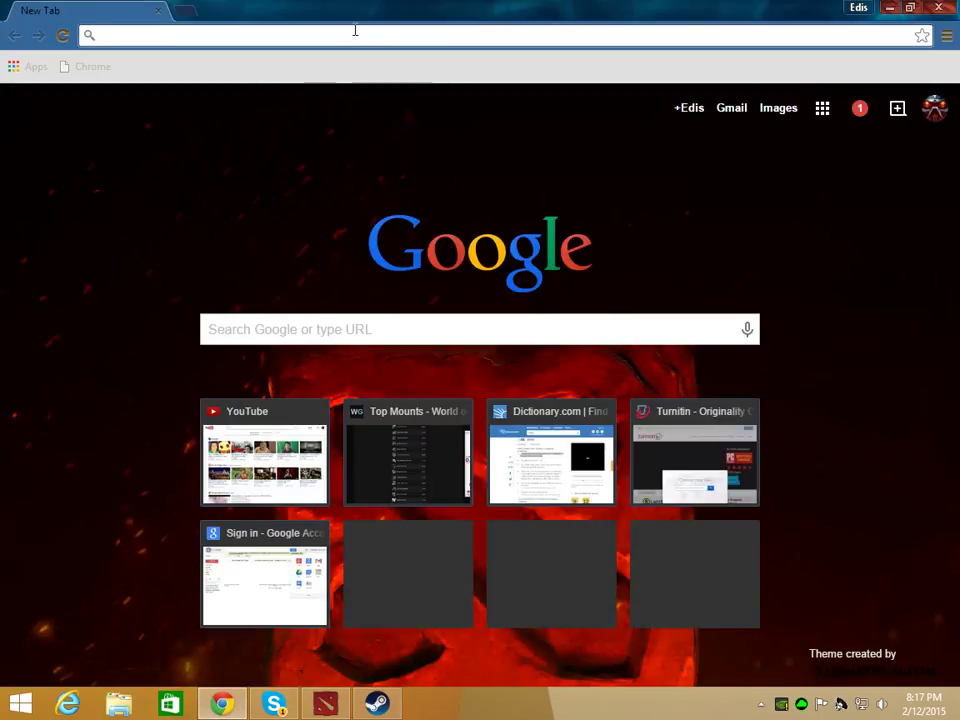
Search Google for dota 2 custom spell icons and open the Category:Custom ability icons wiki page.
{"action": "type", "text": "dota 2"}
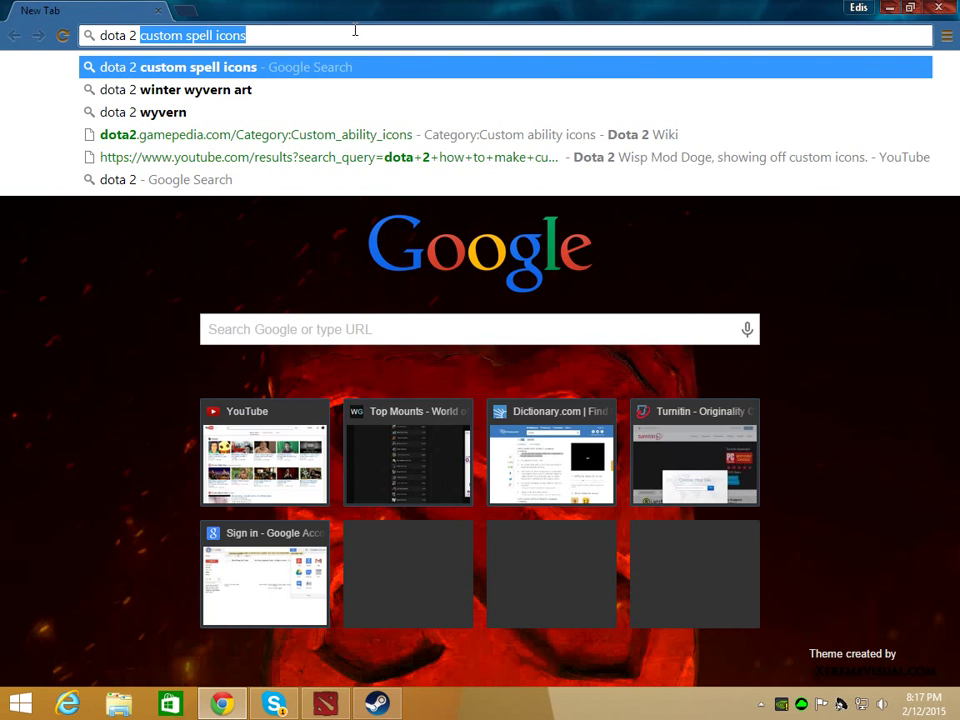
{"action": "key", "text": "Return"}
{"action": "scroll", "coordinate": [240, 360], "scroll_direction": "down", "scroll_amount": 3}
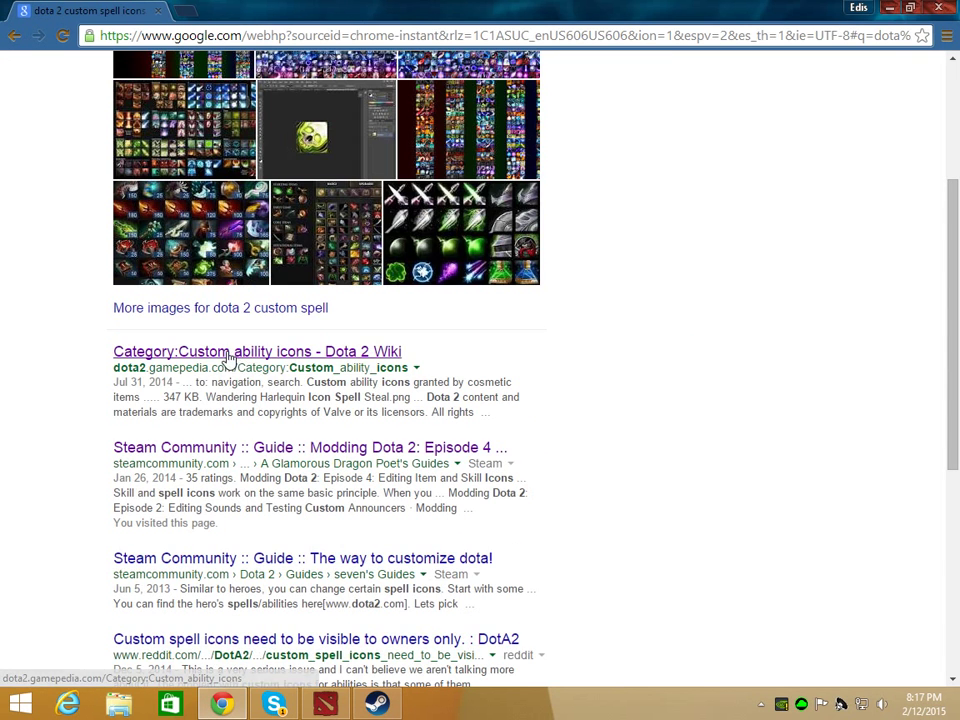
{"action": "left_click", "coordinate": [229, 356]}
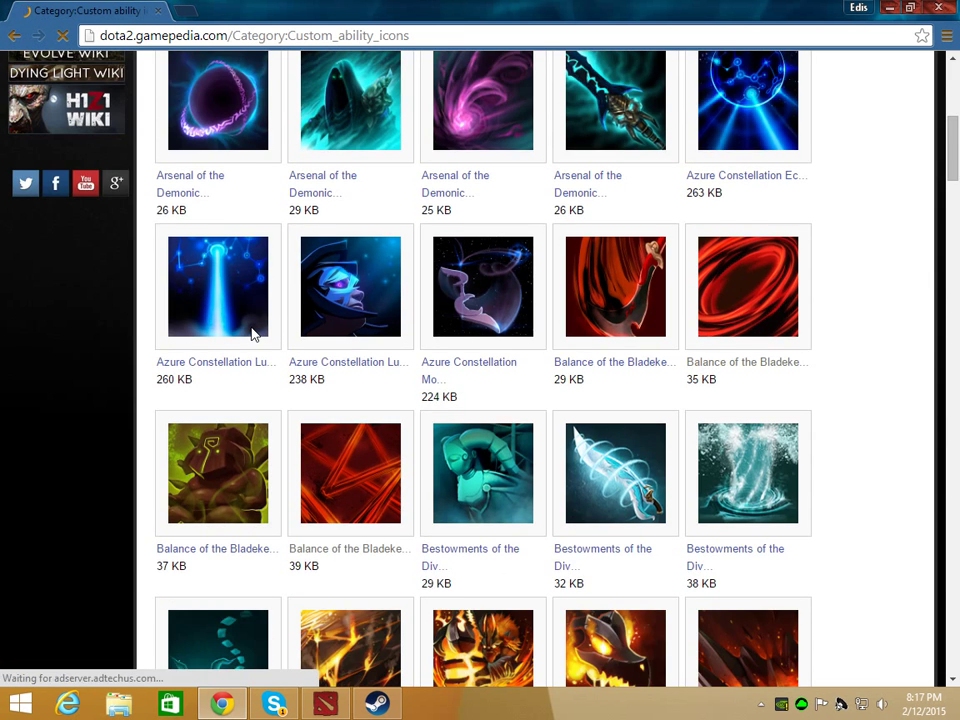
Browse the icon grid and open the Balance_of_the_Bladekeeper_Blade_Dance.png file page.
{"action": "scroll", "coordinate": [558, 355], "scroll_direction": "up", "scroll_amount": 2}
{"action": "scroll", "coordinate": [600, 440], "scroll_direction": "down", "scroll_amount": 2}
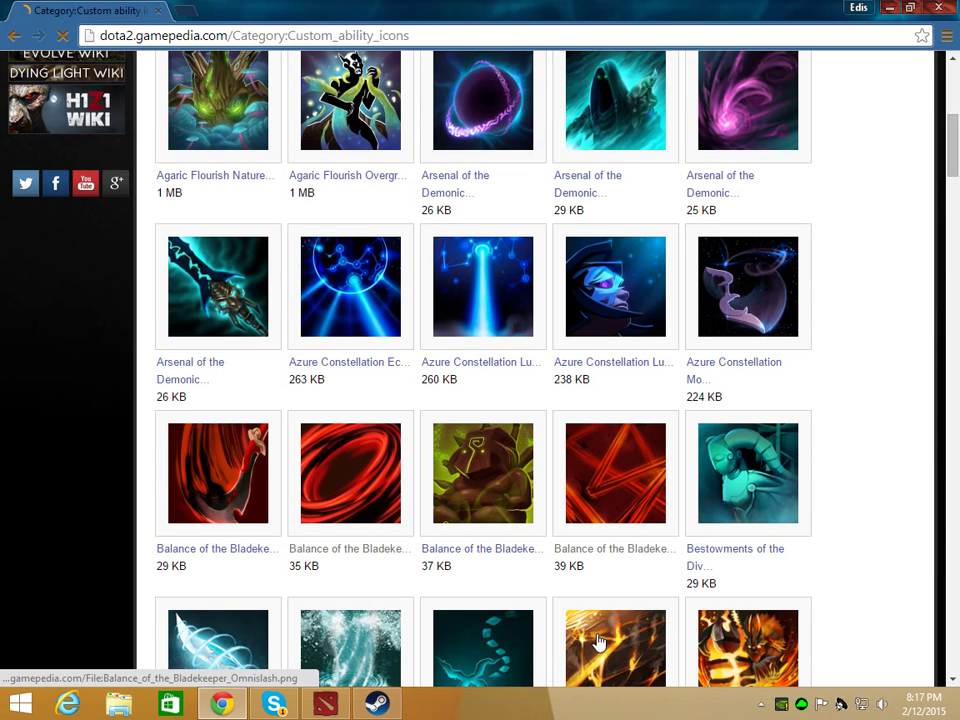
{"action": "scroll", "coordinate": [311, 407], "scroll_direction": "down", "scroll_amount": 2}
{"action": "left_click", "coordinate": [209, 384]}
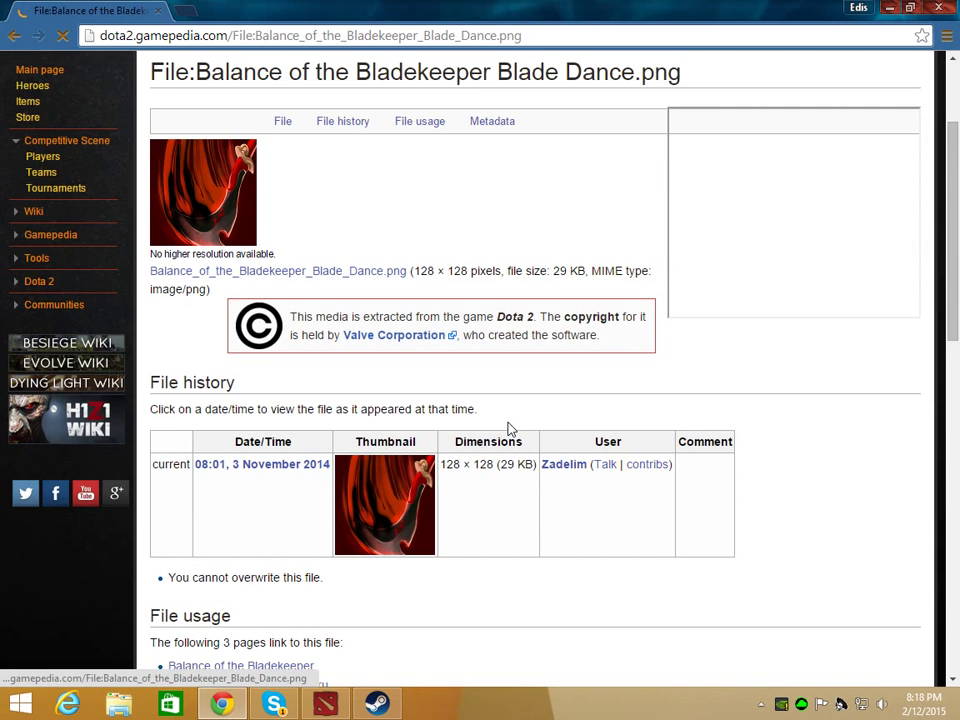
Confirm the Blade Dance icon is 128 × 128, then return to the category page.
{"action": "left_click_drag", "start_coordinate": [443, 464], "coordinate": [494, 465]}
{"action": "left_click", "coordinate": [776, 528]}
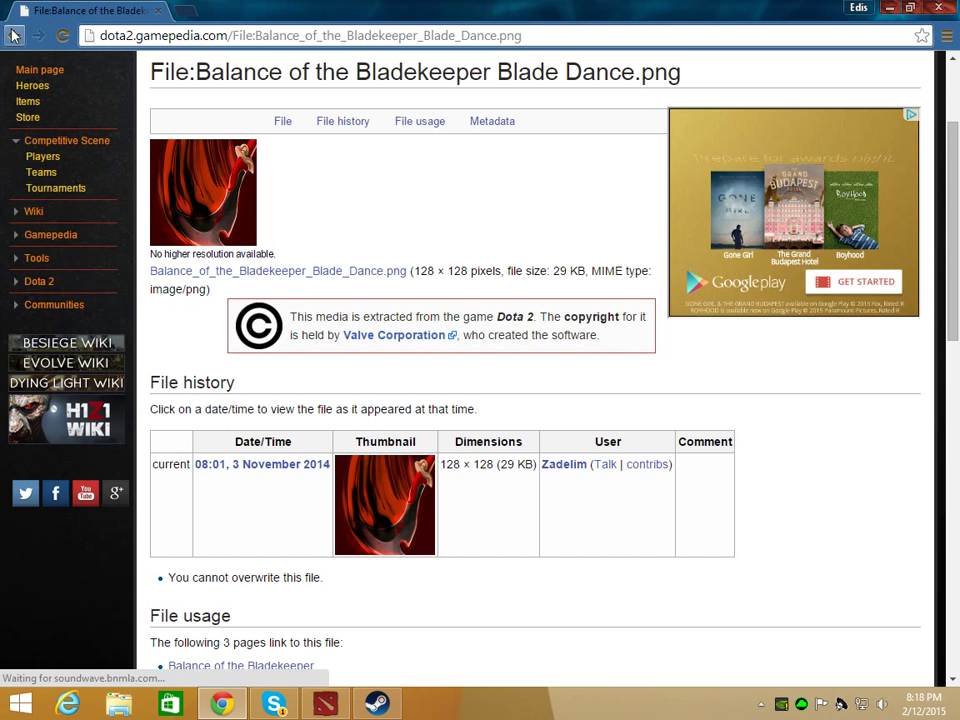
{"action": "key", "text": "alt+Left"}
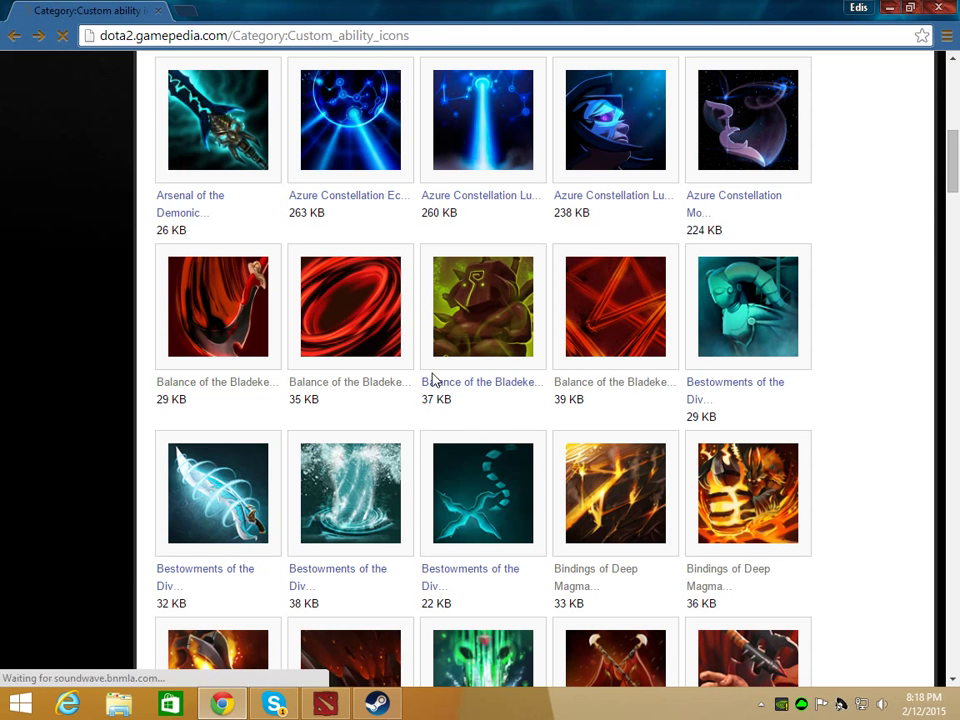
Open the Balance_of_the_Bladekeeper_Blade_Fury.png file page and restore Chrome to a smaller window.
{"action": "scroll", "coordinate": [414, 339], "scroll_direction": "up", "scroll_amount": 2}
{"action": "scroll", "coordinate": [500, 335], "scroll_direction": "down", "scroll_amount": 2}
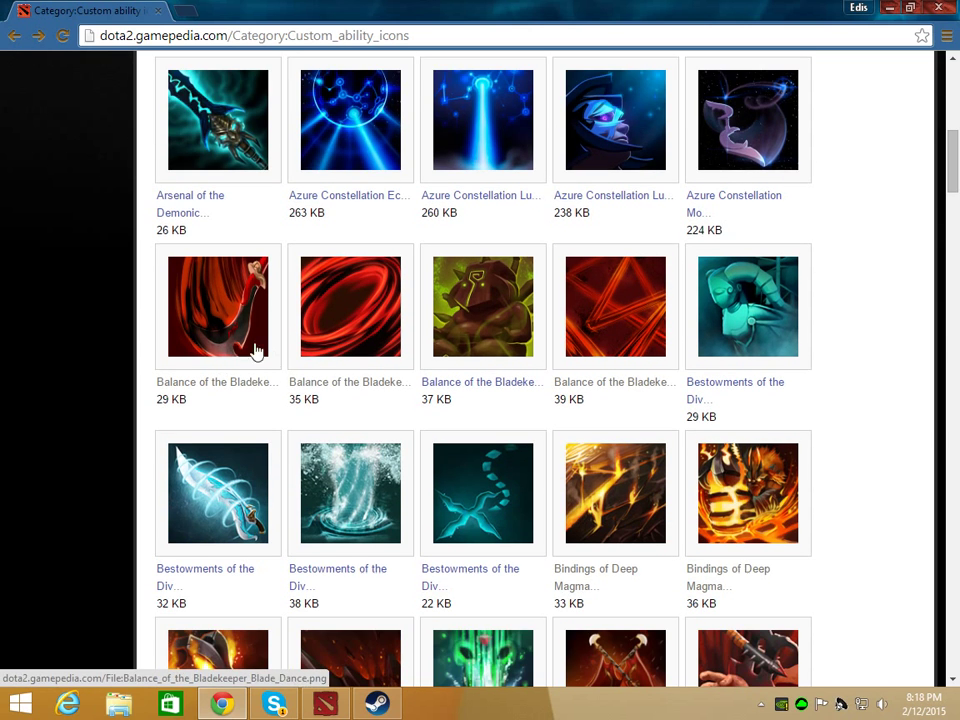
{"action": "left_click", "coordinate": [320, 393]}
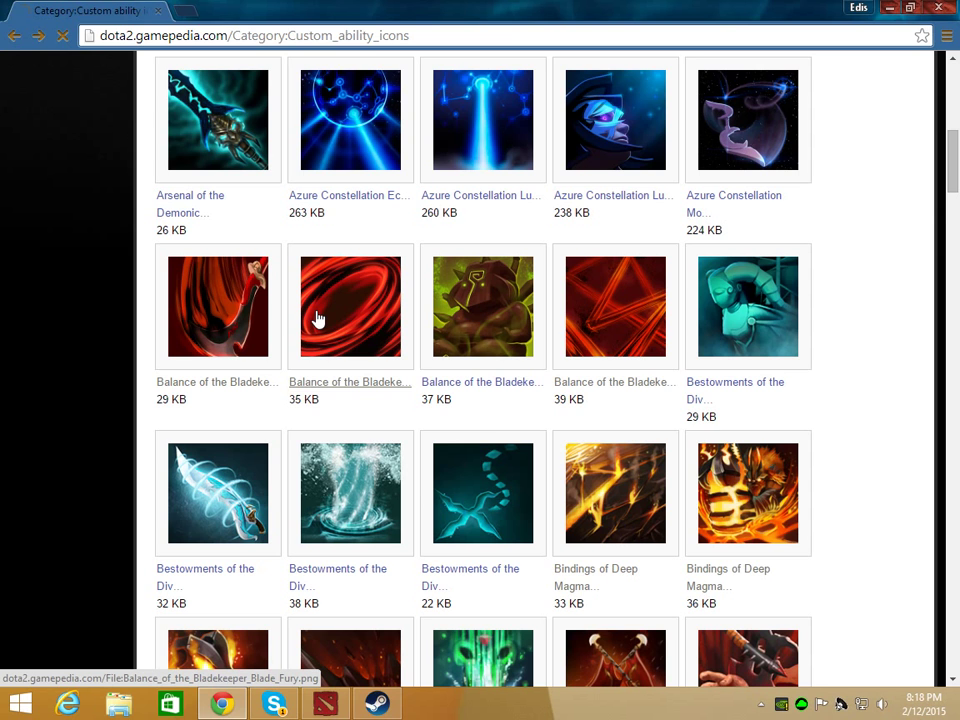
{"action": "scroll", "coordinate": [358, 420], "scroll_direction": "down", "scroll_amount": 2}
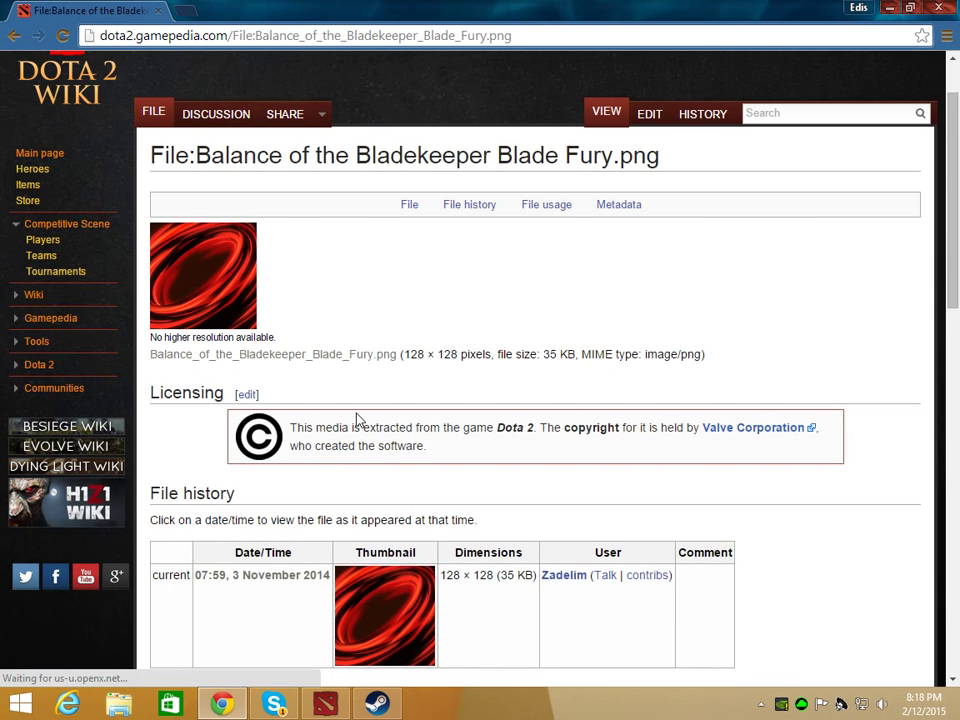
{"action": "scroll", "coordinate": [349, 354], "scroll_direction": "down", "scroll_amount": 2}
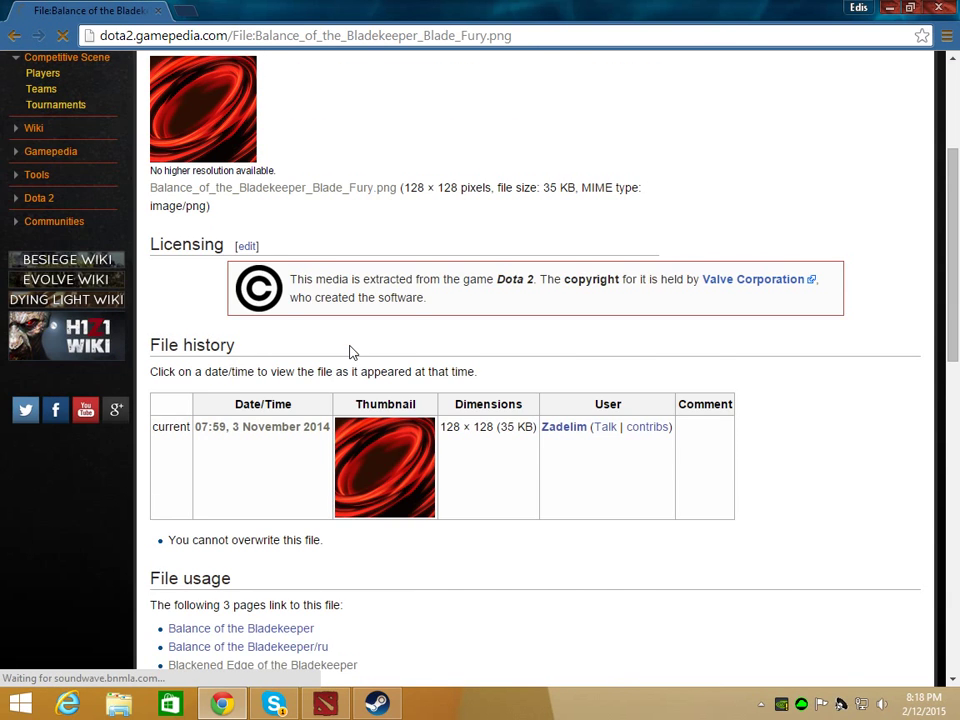
{"action": "scroll", "coordinate": [349, 354], "scroll_direction": "up", "scroll_amount": 2}
{"action": "scroll", "coordinate": [349, 354], "scroll_direction": "down", "scroll_amount": 2}
{"action": "scroll", "coordinate": [349, 351], "scroll_direction": "up", "scroll_amount": 1}
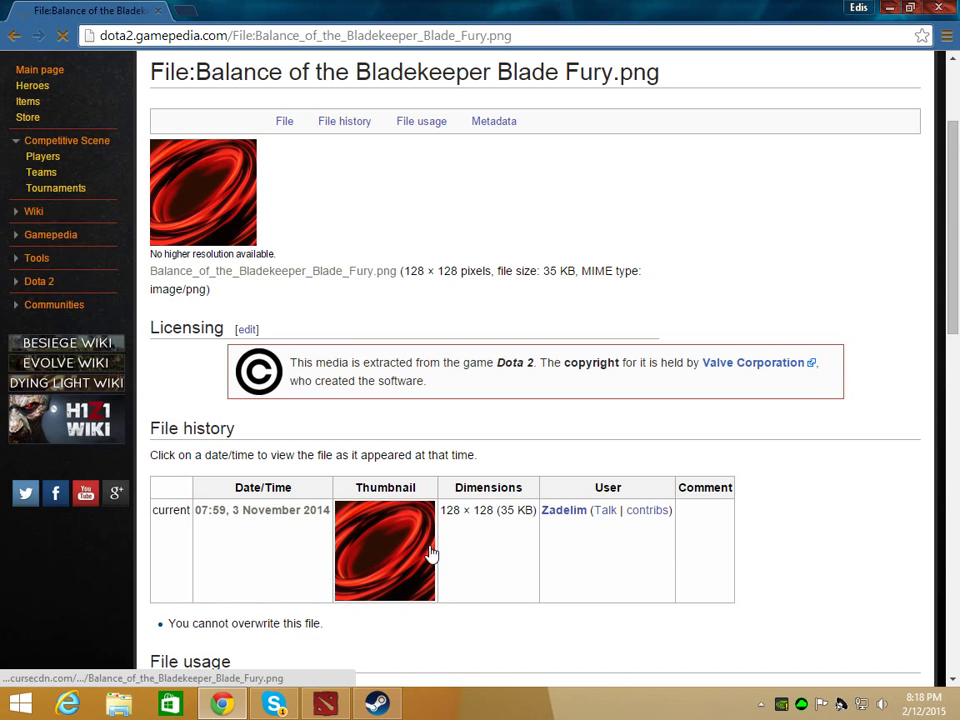
{"action": "double_click", "coordinate": [638, 8]}
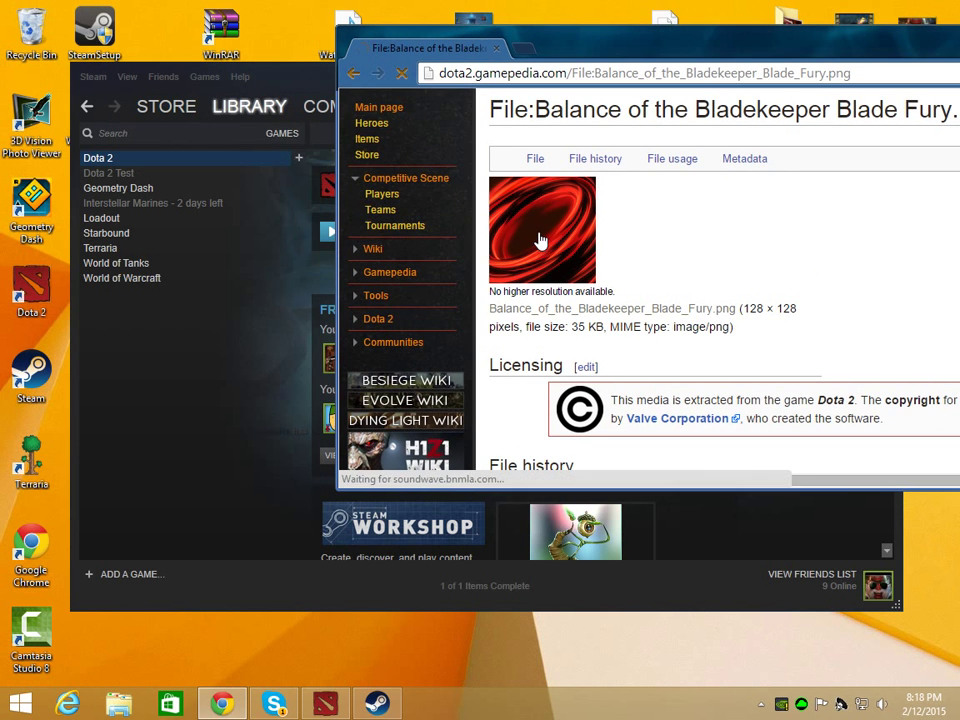
Save the Blade Fury icon onto the desktop by dragging it, then minimize Chrome.
{"action": "left_click_drag", "start_coordinate": [538, 236], "coordinate": [480, 665]}
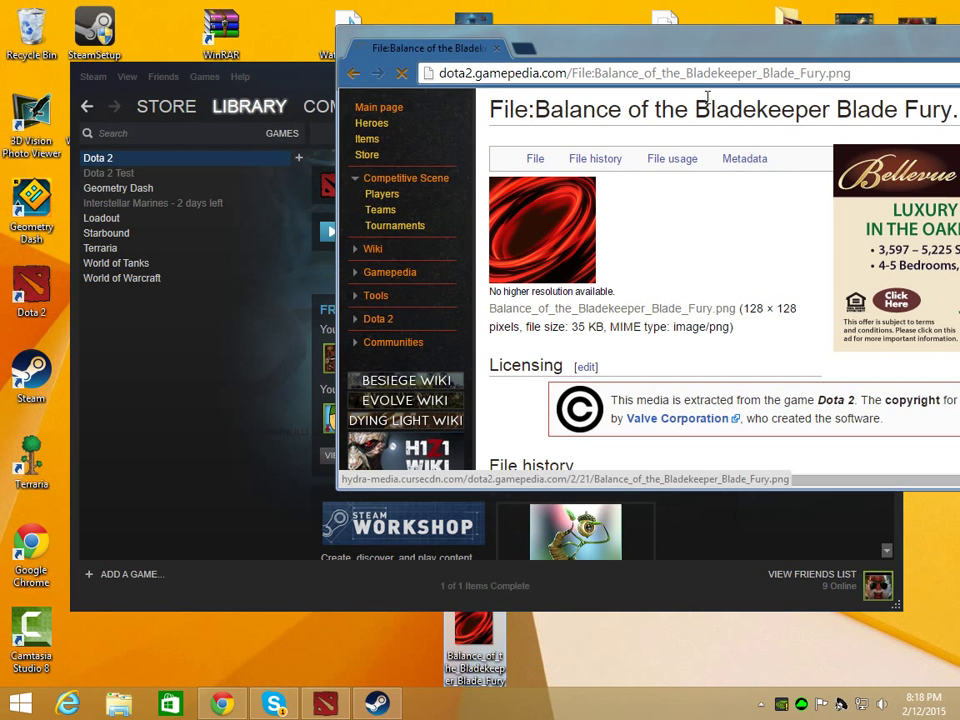
{"action": "left_click_drag", "start_coordinate": [750, 50], "coordinate": [607, 75]}
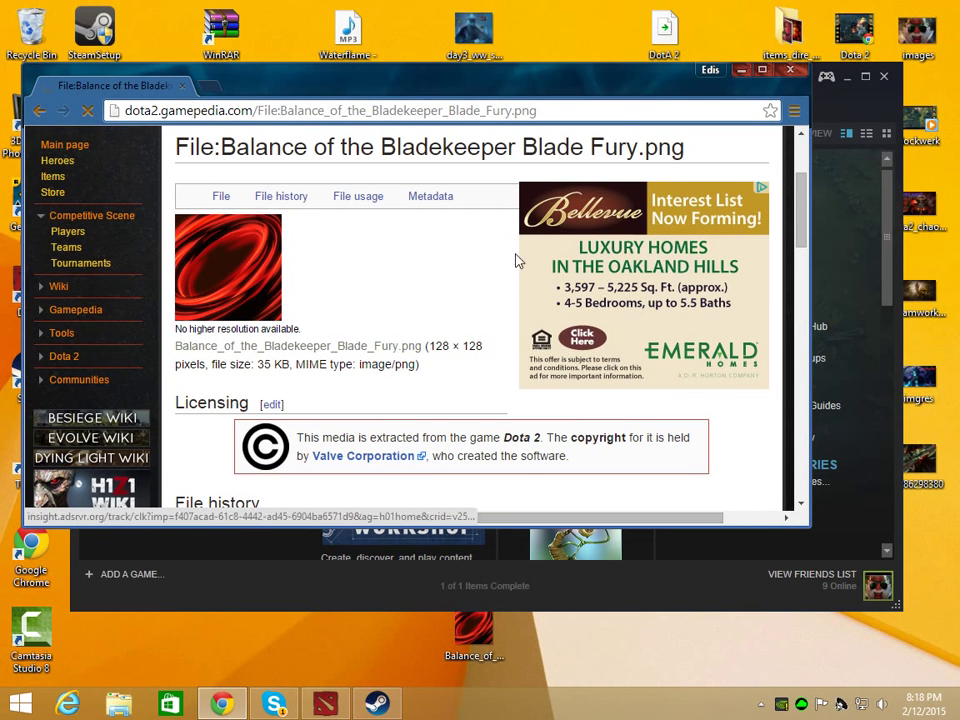
{"action": "left_click", "coordinate": [741, 70]}
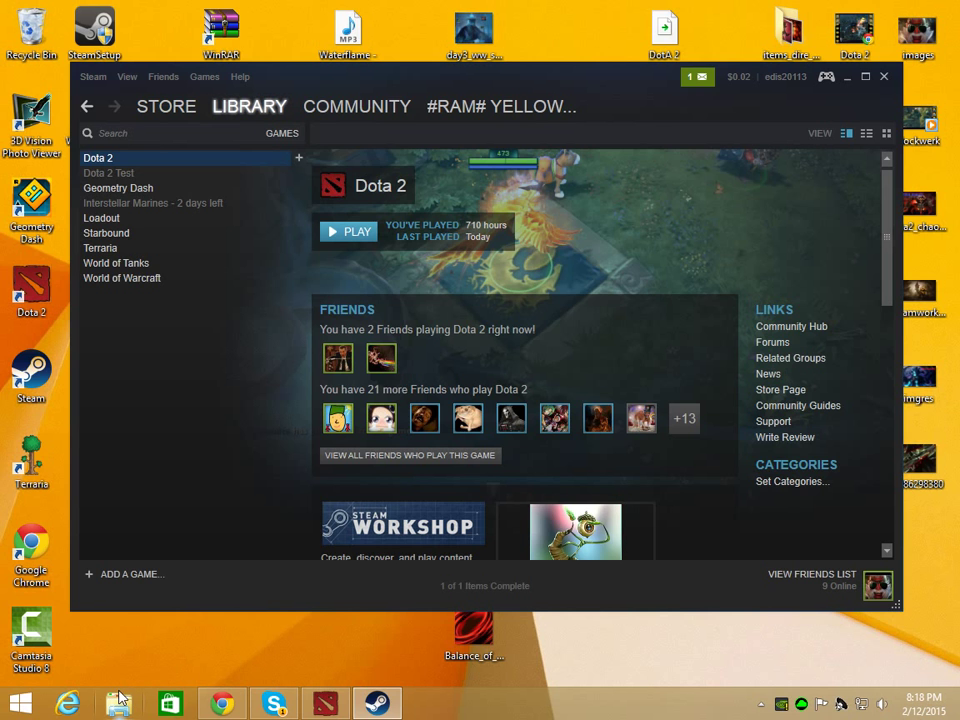
{"action": "left_click", "coordinate": [125, 697]}
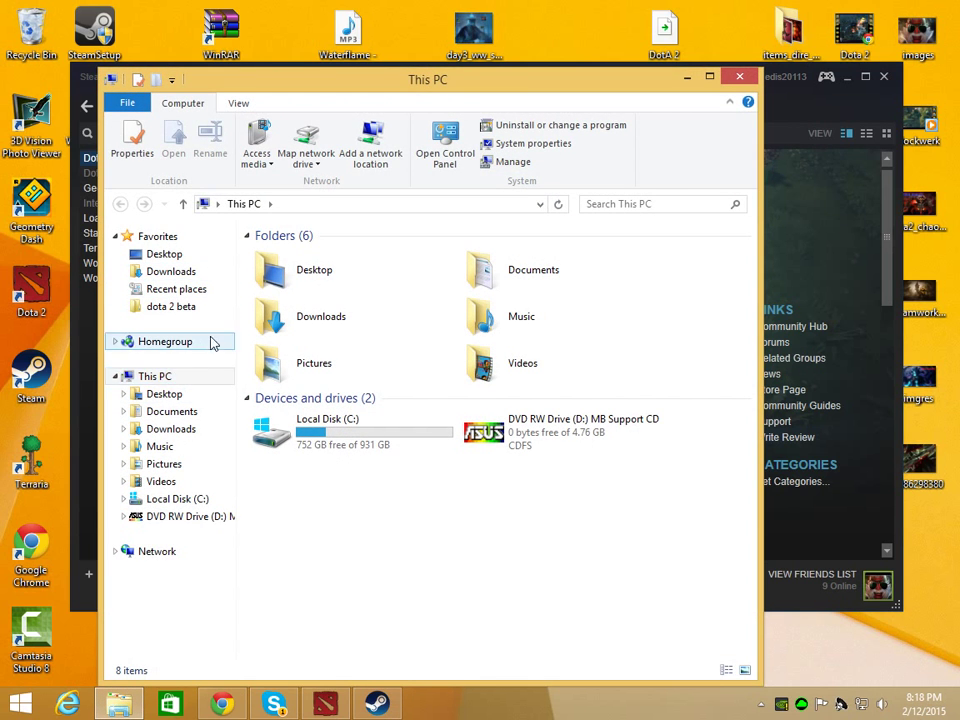
Navigate from the dota 2 beta folder to dota\resource\flash3\images\spellicons.
{"action": "left_click", "coordinate": [183, 307]}
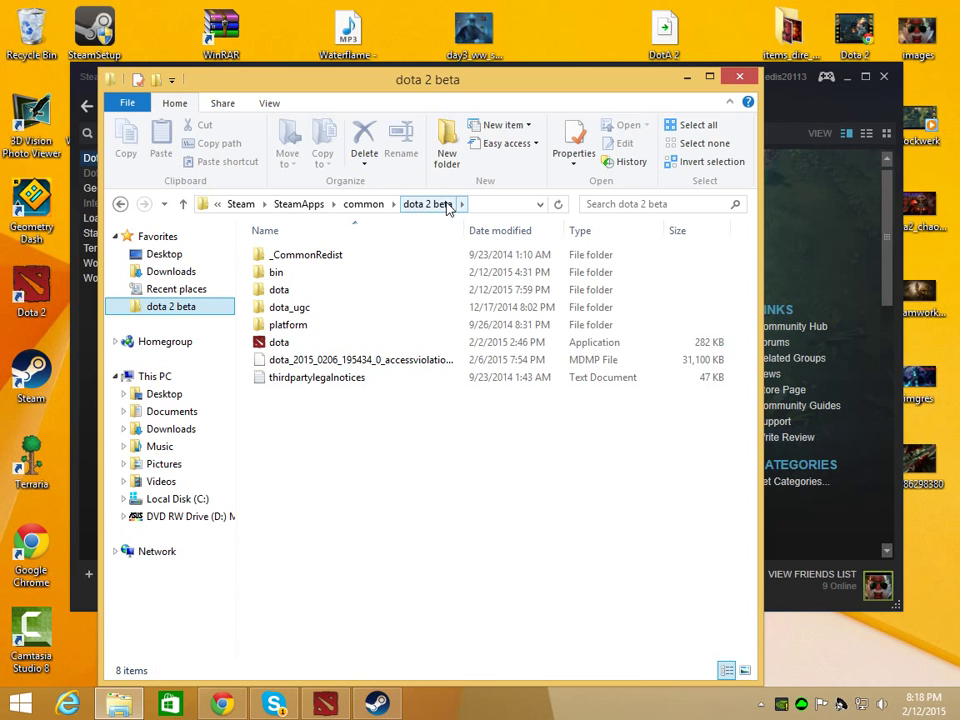
{"action": "left_click", "coordinate": [379, 289]}
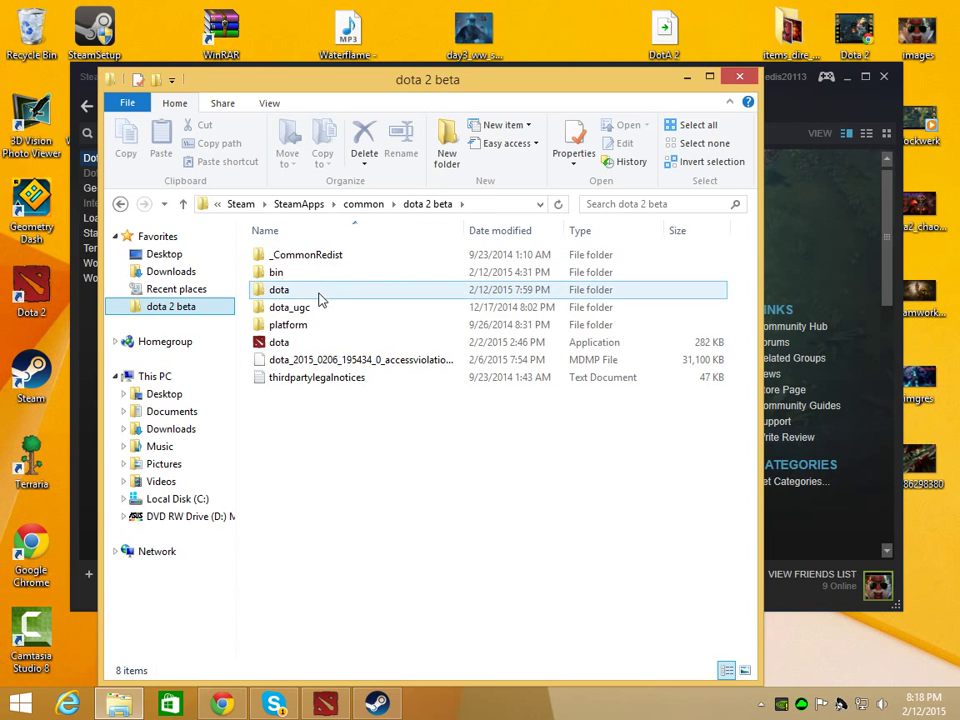
{"action": "double_click", "coordinate": [282, 292]}
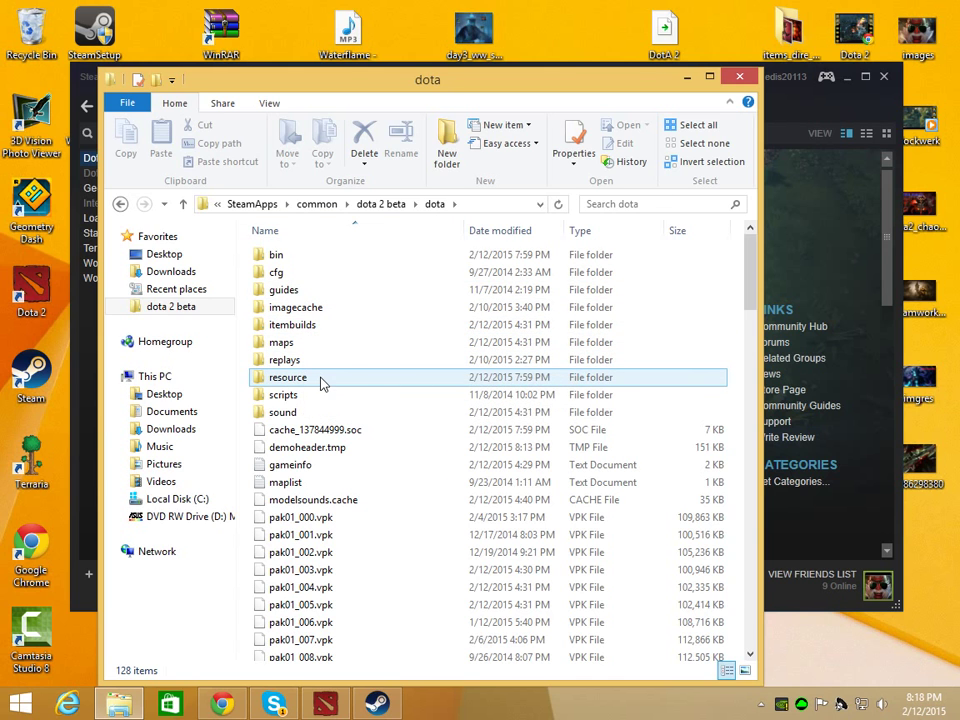
{"action": "left_click", "coordinate": [319, 383]}
{"action": "double_click", "coordinate": [319, 383]}
{"action": "left_click", "coordinate": [321, 274]}
{"action": "double_click", "coordinate": [321, 274]}
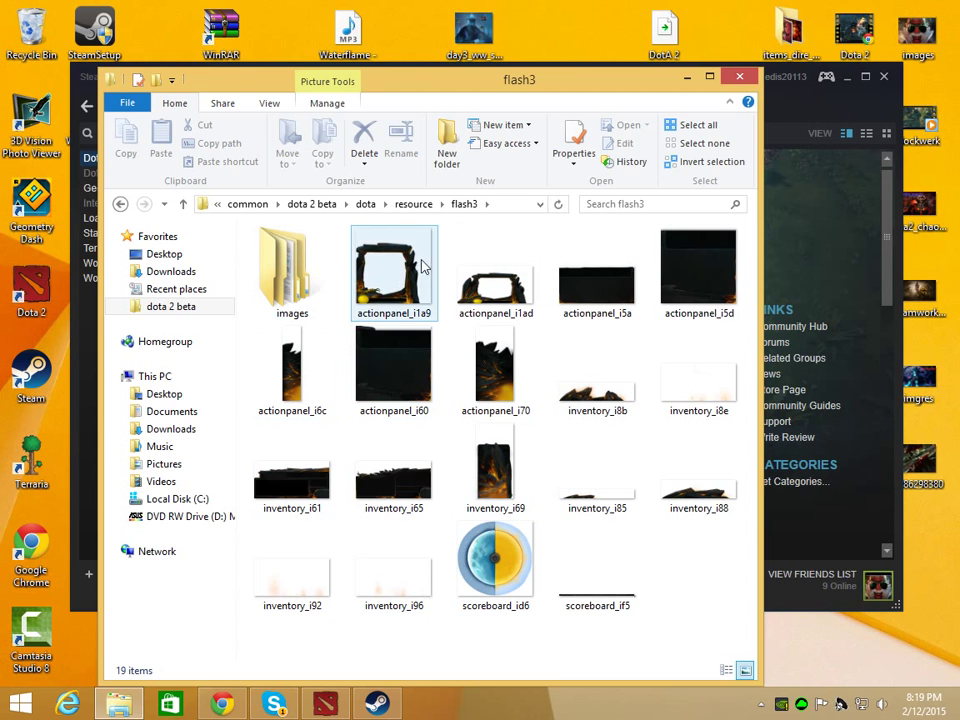
{"action": "double_click", "coordinate": [291, 272]}
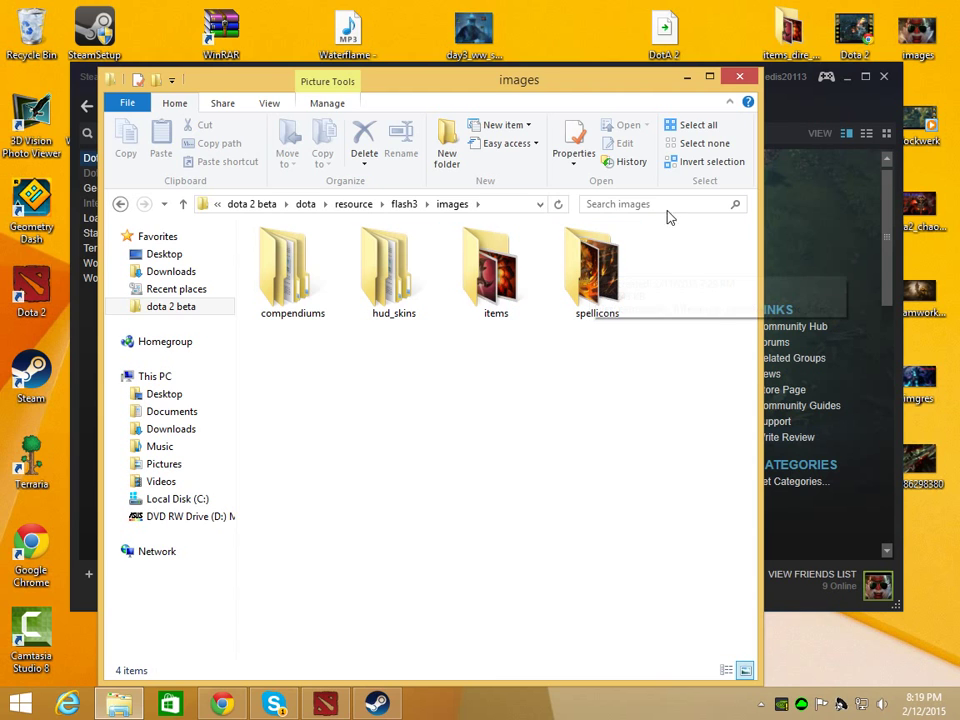
{"action": "double_click", "coordinate": [600, 290]}
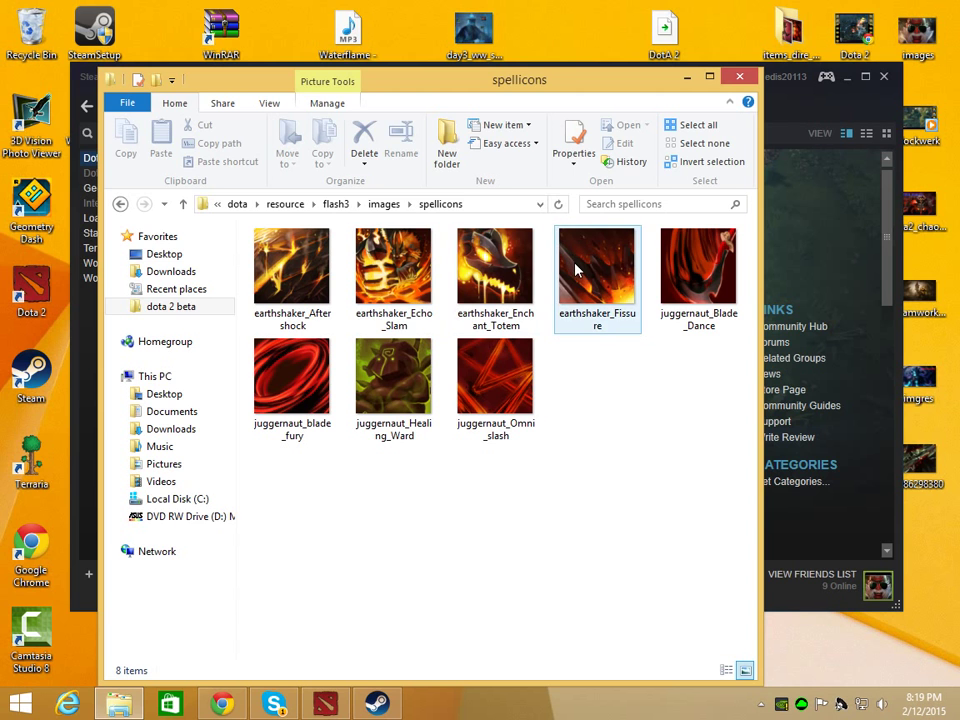
Check the custom icons in spellicons, go back up to images, and close Explorer.
{"action": "left_click_drag", "start_coordinate": [590, 85], "coordinate": [654, 94]}
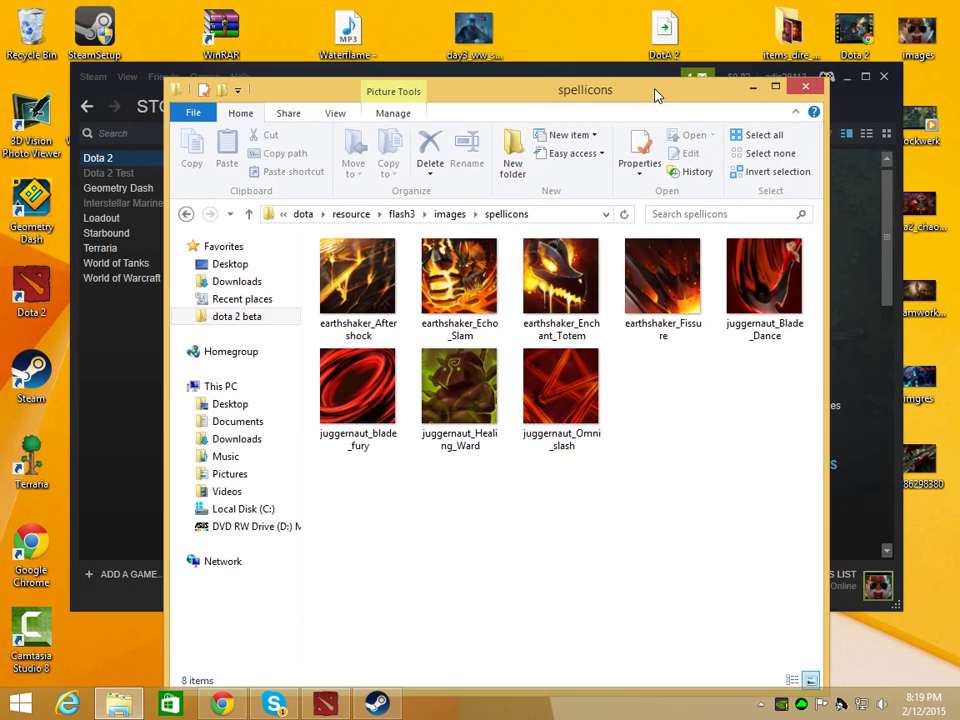
{"action": "left_click", "coordinate": [186, 214]}
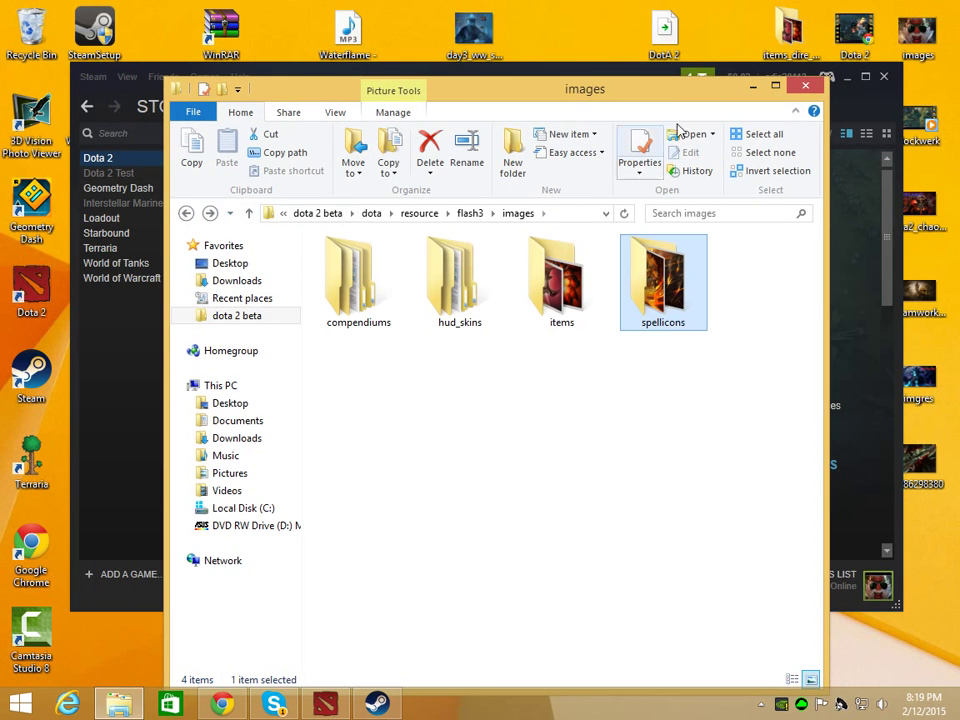
{"action": "left_click", "coordinate": [805, 87]}
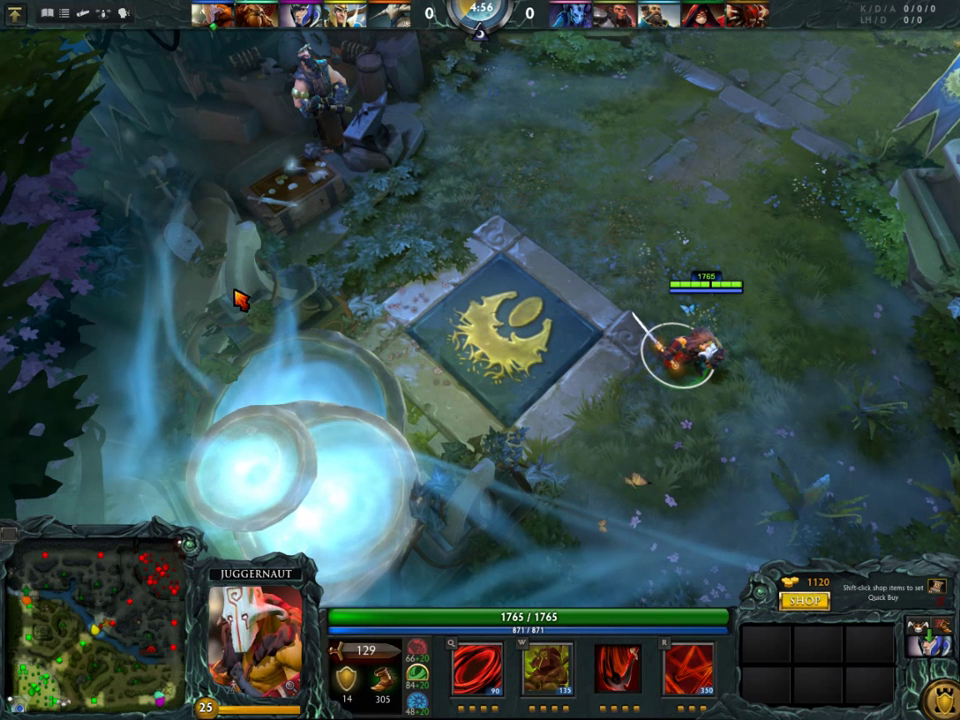
Disconnect from and reconnect to the Juggernaut match to reload the spell icons.
{"action": "key", "text": "F1"}
{"action": "key", "text": "F1"}
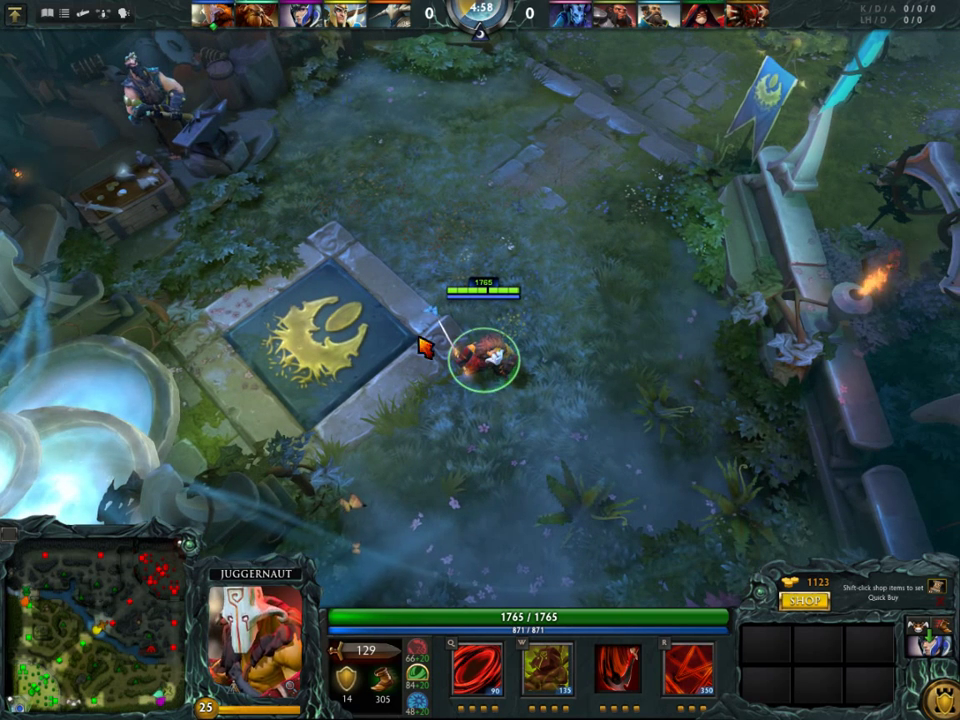
{"action": "right_click", "coordinate": [355, 318]}
{"action": "left_click", "coordinate": [14, 14]}
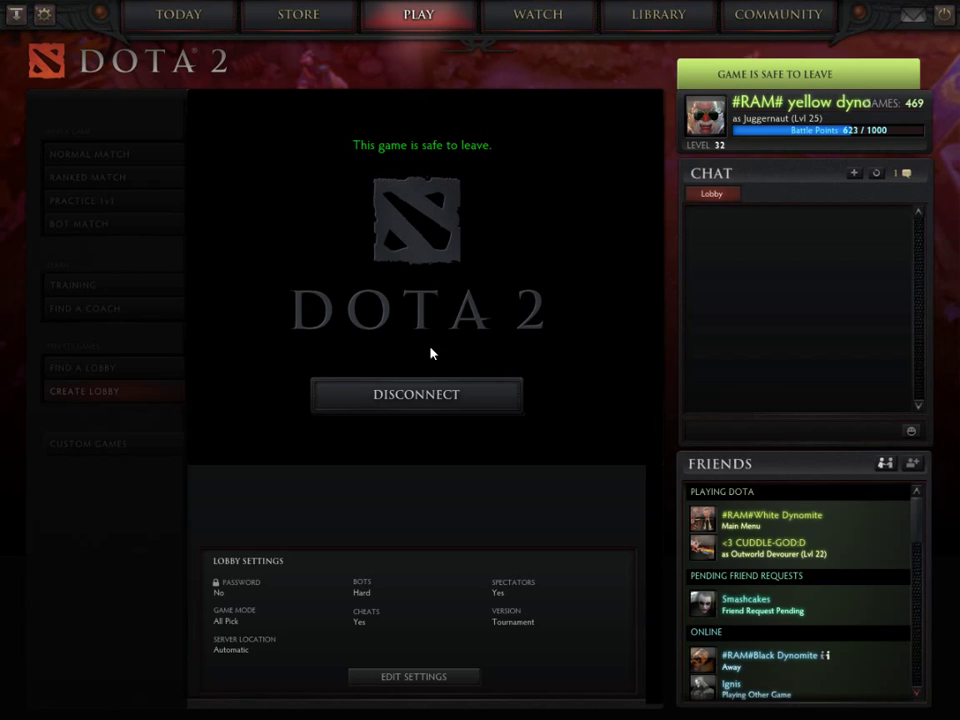
{"action": "left_click", "coordinate": [433, 397]}
{"action": "left_click", "coordinate": [446, 396]}
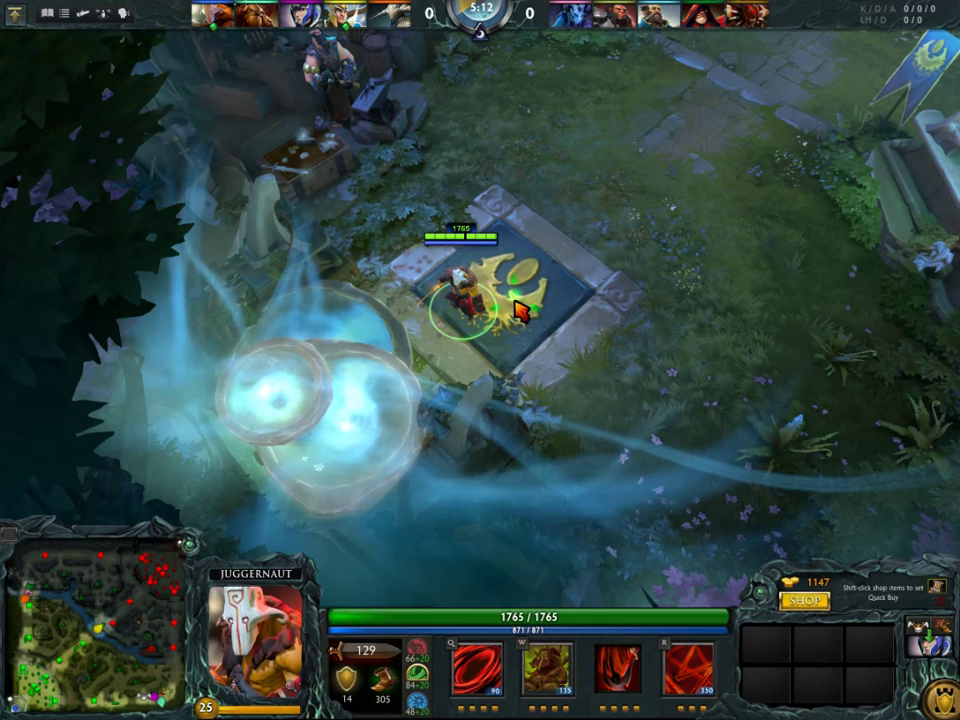
Walk Juggernaut around, toggle the item shop, and view his hero profile card.
{"action": "right_click", "coordinate": [797, 220]}
{"action": "key", "text": "F4"}
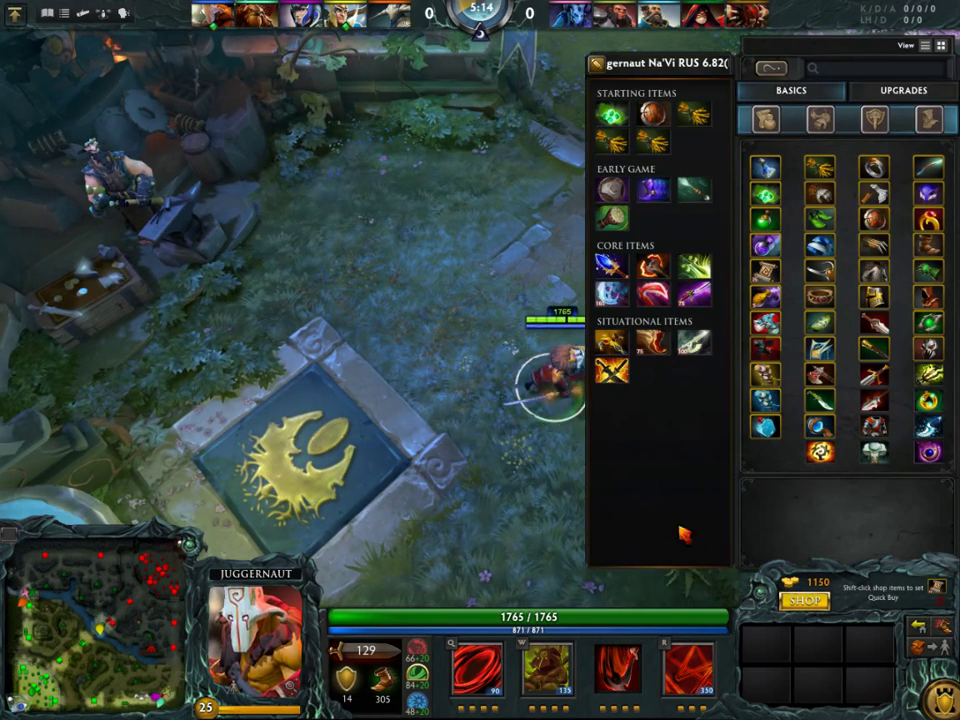
{"action": "key", "text": "F4"}
{"action": "right_click", "coordinate": [453, 422]}
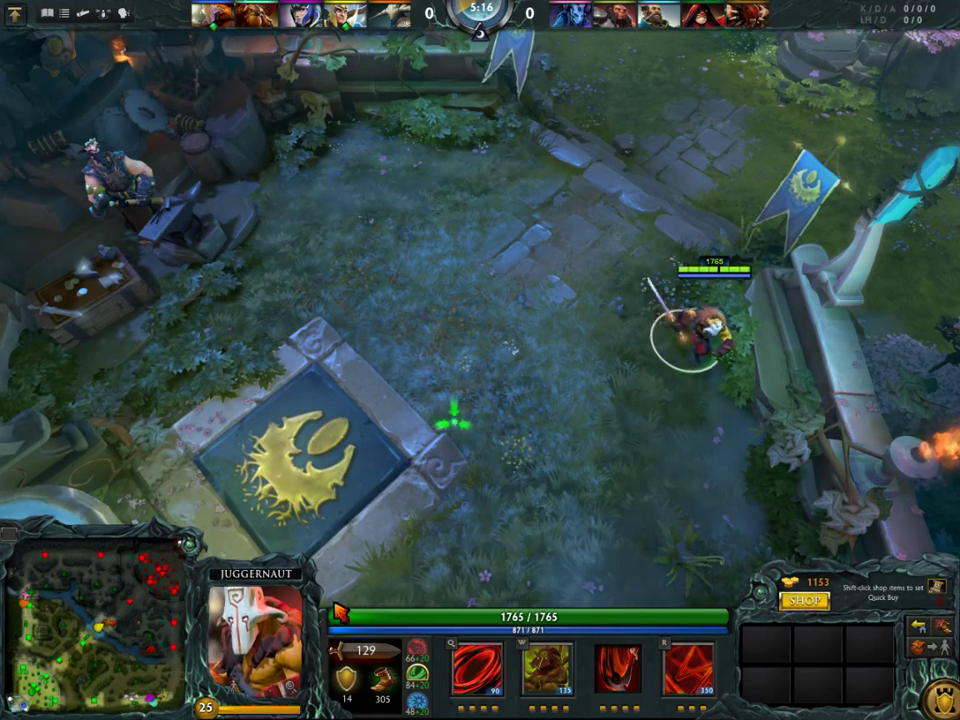
{"action": "left_click", "coordinate": [258, 640]}
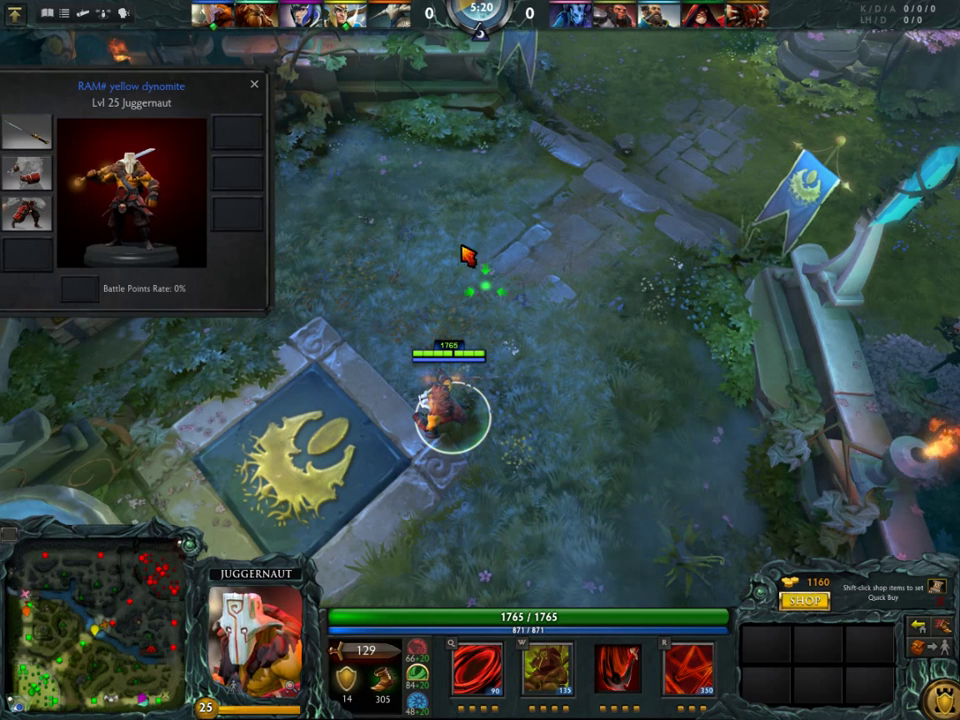
Walk Juggernaut around the base and back toward the fountain, checking the custom ability icons.
{"action": "right_click", "coordinate": [470, 455]}
{"action": "right_click", "coordinate": [325, 372]}
{"action": "right_click", "coordinate": [420, 292]}
{"action": "right_click", "coordinate": [505, 412]}
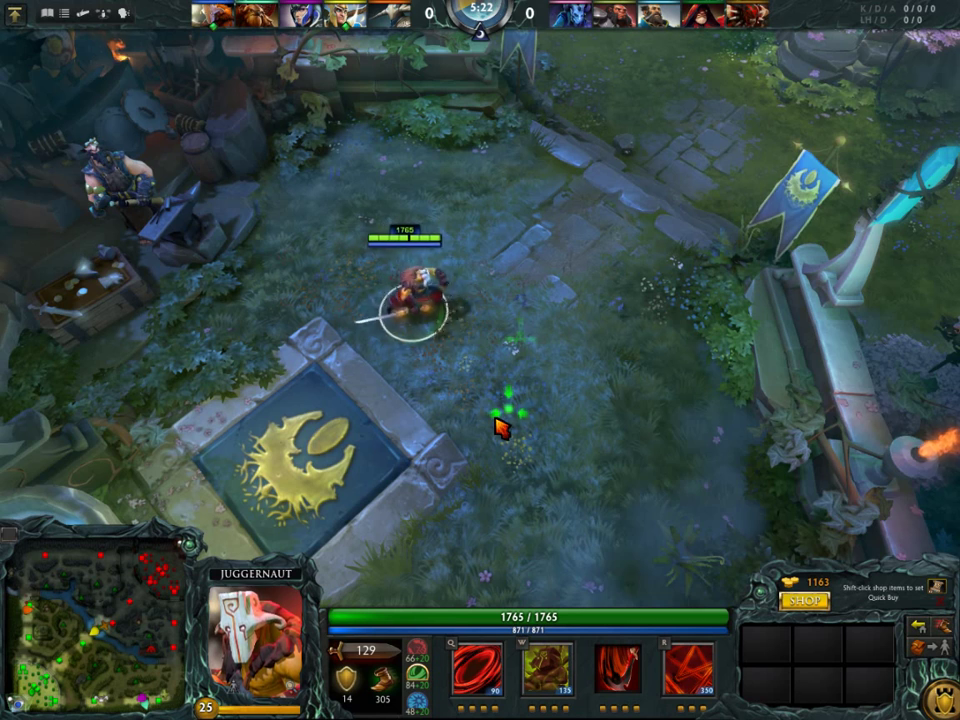
{"action": "right_click", "coordinate": [310, 290]}
{"action": "right_click", "coordinate": [440, 338]}
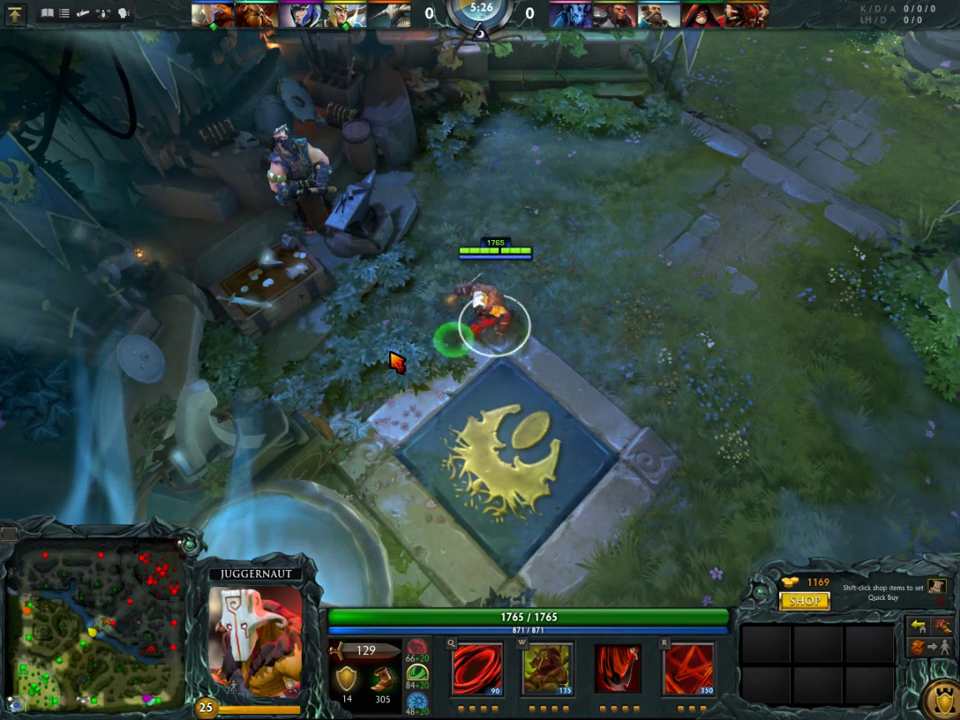
{"action": "right_click", "coordinate": [495, 293]}
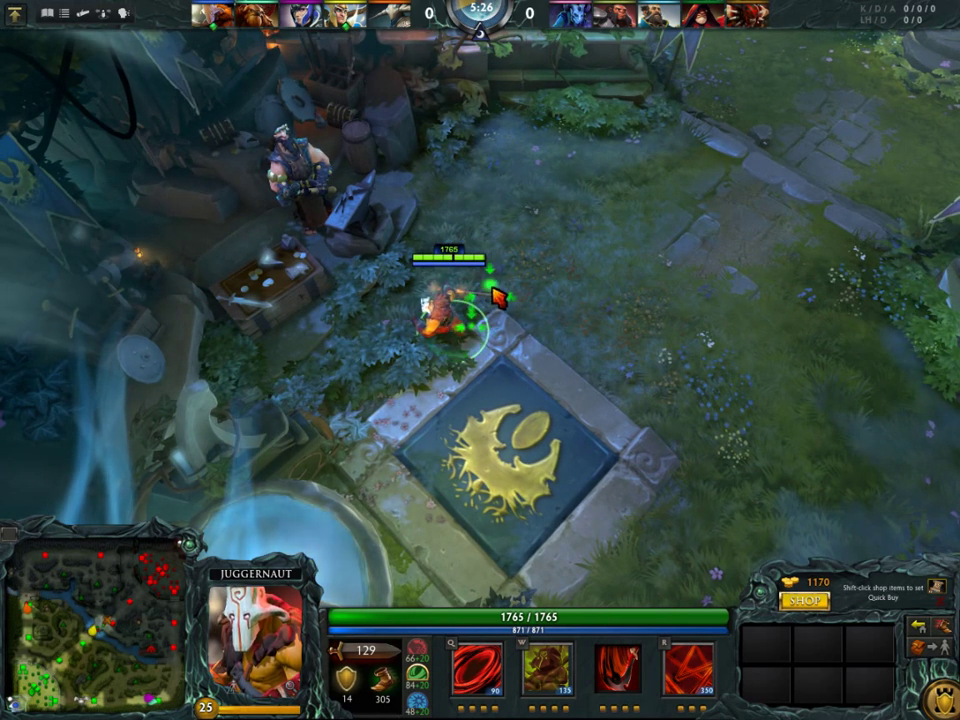
{"action": "right_click", "coordinate": [643, 306]}
{"action": "key", "text": "F1"}
{"action": "key", "text": "F1"}
{"action": "right_click", "coordinate": [574, 371]}
{"action": "right_click", "coordinate": [417, 265]}
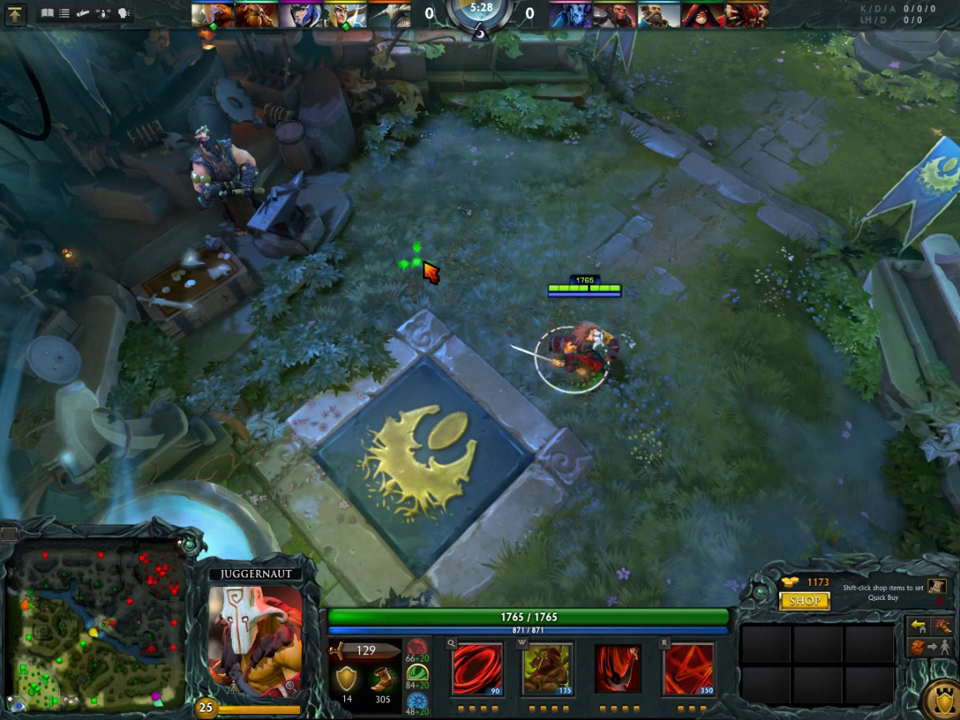